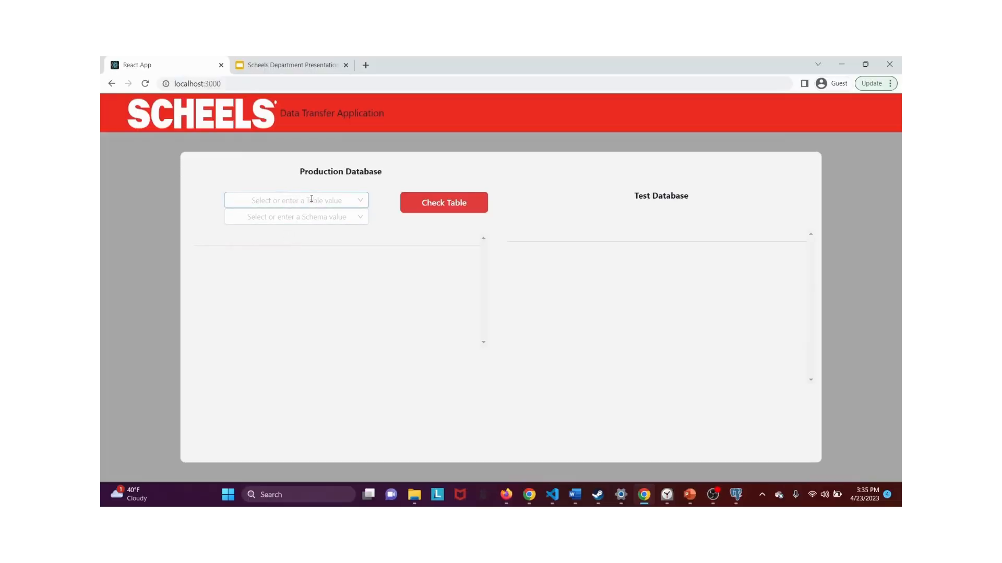
# Select the eanfile production table with the itmdataddl schema
pyautogui.click(312, 200)
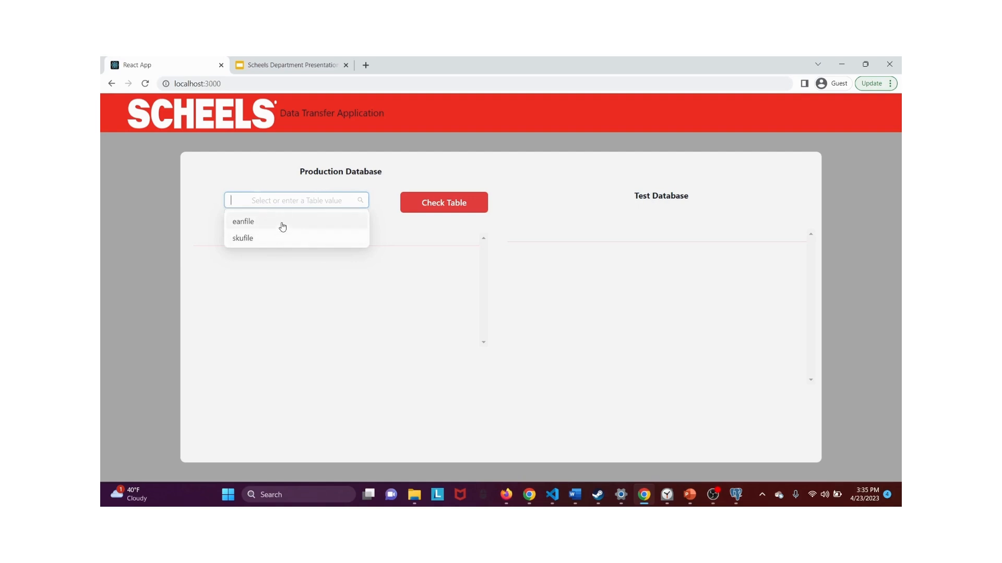
pyautogui.click(282, 222)
pyautogui.click(321, 238)
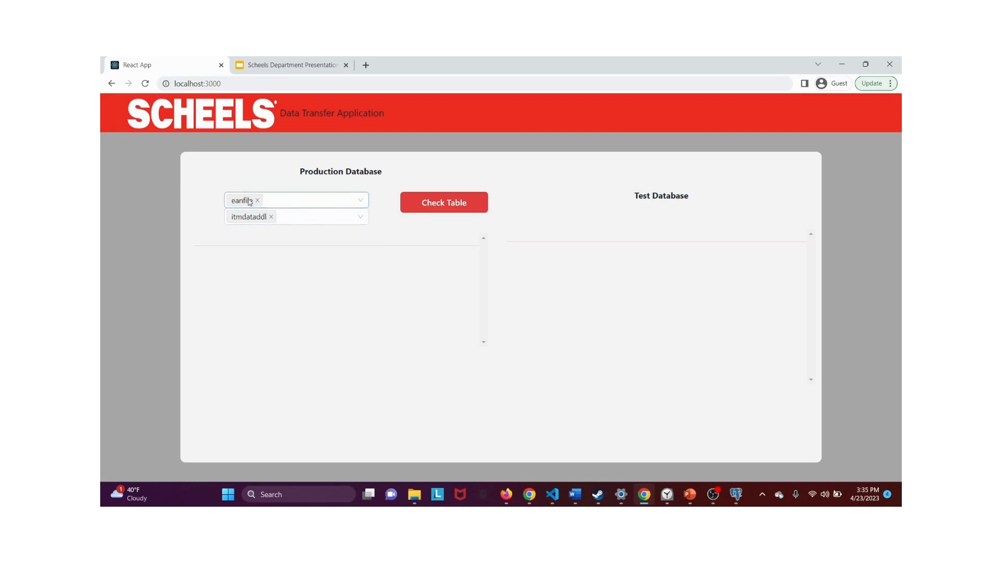
pyautogui.click(271, 217)
pyautogui.click(259, 239)
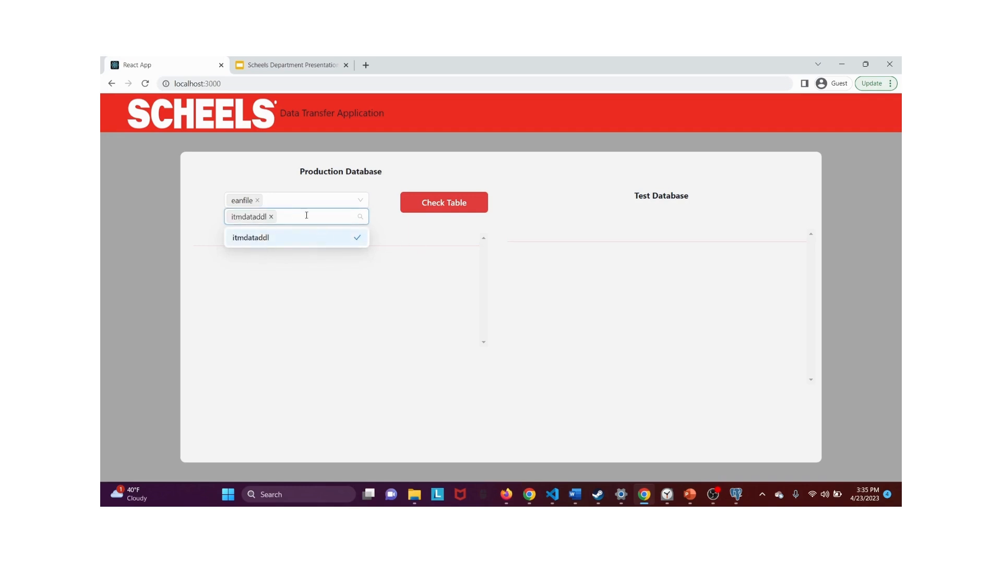
pyautogui.click(390, 235)
# Load the eanfile rows, empty the test table, copy 5 selected rows, then all production rows
pyautogui.click(447, 202)
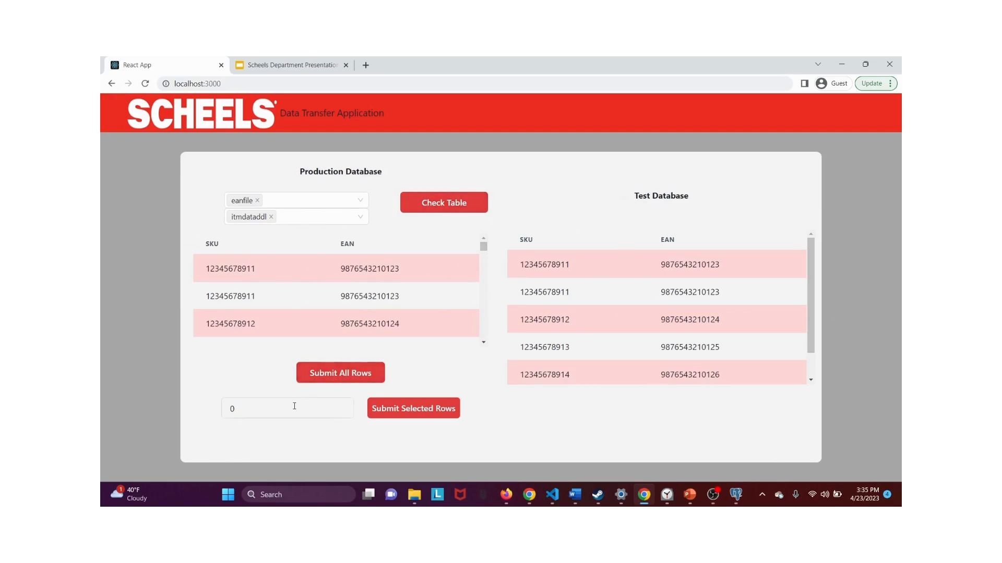
pyautogui.click(410, 415)
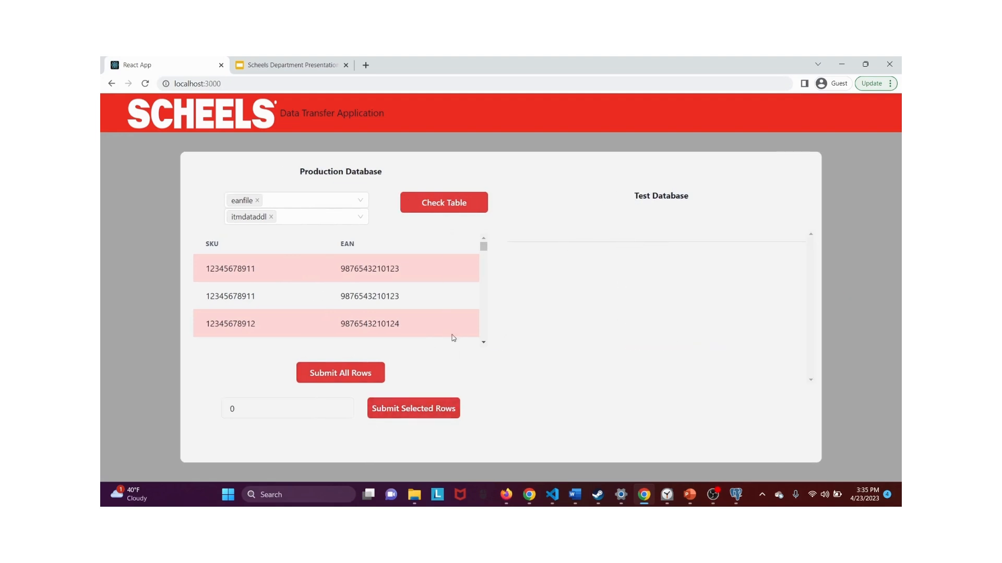
pyautogui.click(282, 409)
pyautogui.write('5')
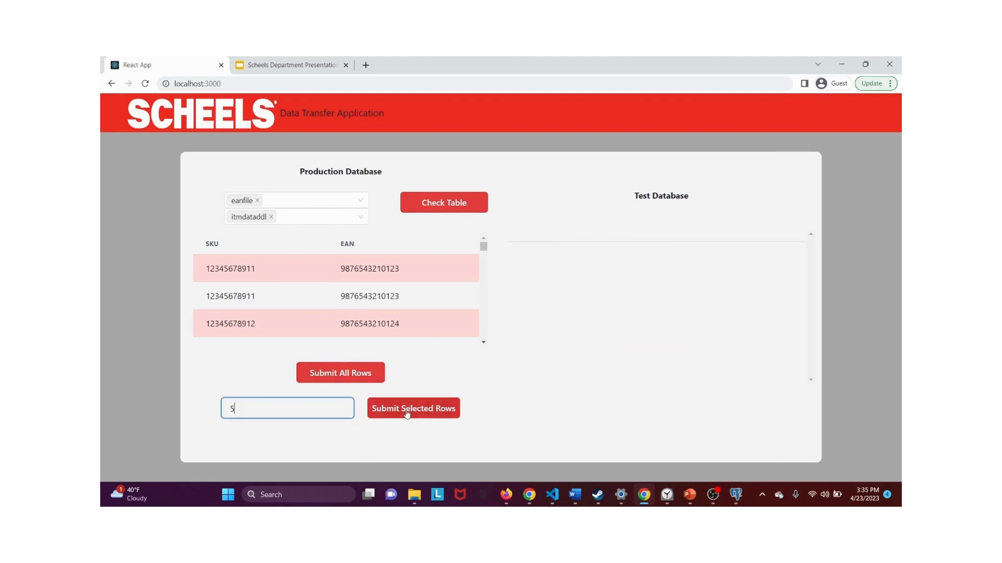
pyautogui.click(412, 409)
pyautogui.scroll(-1, 580, 298)
pyautogui.click(340, 372)
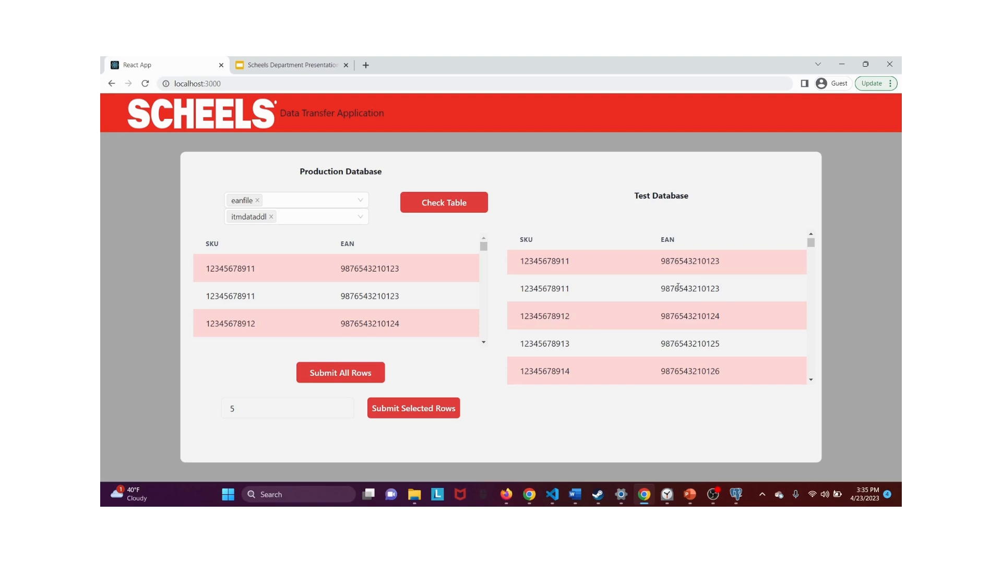
# Replace eanfile with the vendmain table and load its rows from both databases
pyautogui.click(258, 200)
pyautogui.click(741, 274)
pyautogui.click(334, 202)
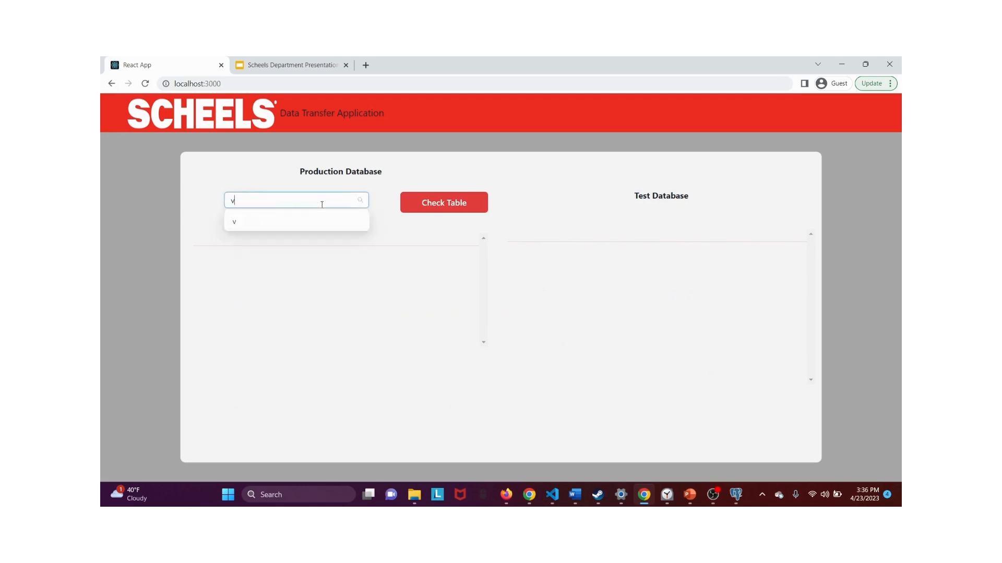
pyautogui.write('vendmain')
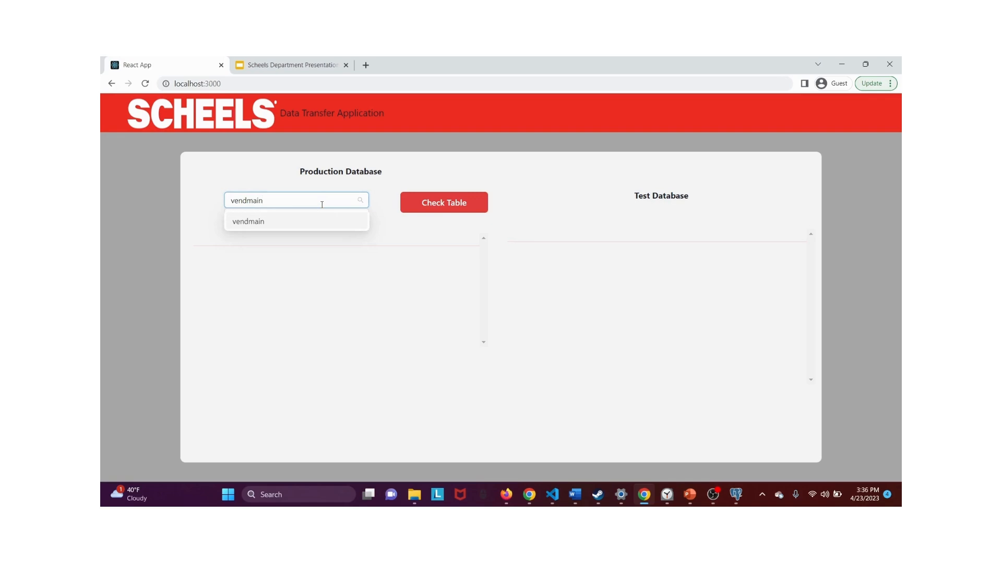
pyautogui.click(305, 221)
pyautogui.click(428, 280)
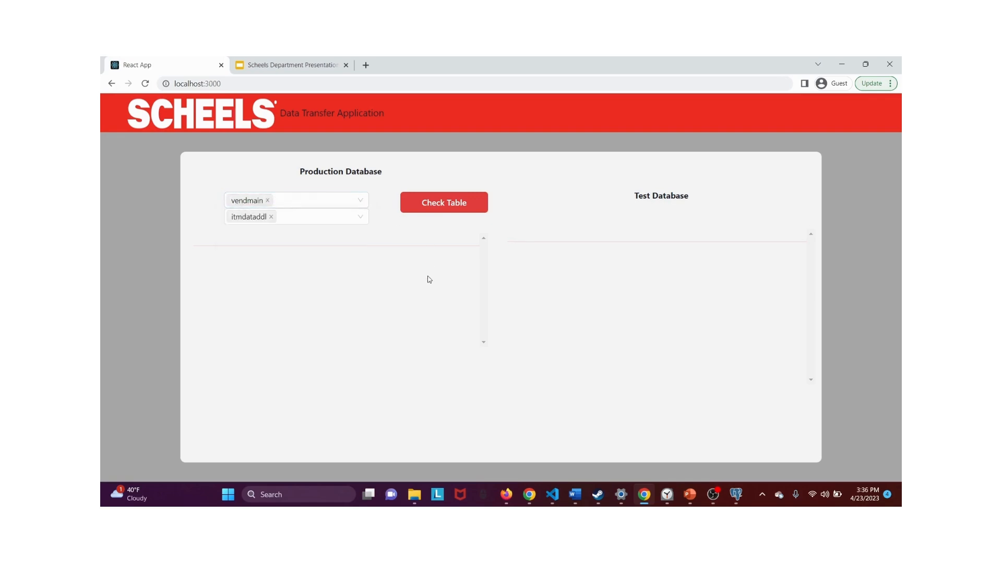
pyautogui.click(428, 208)
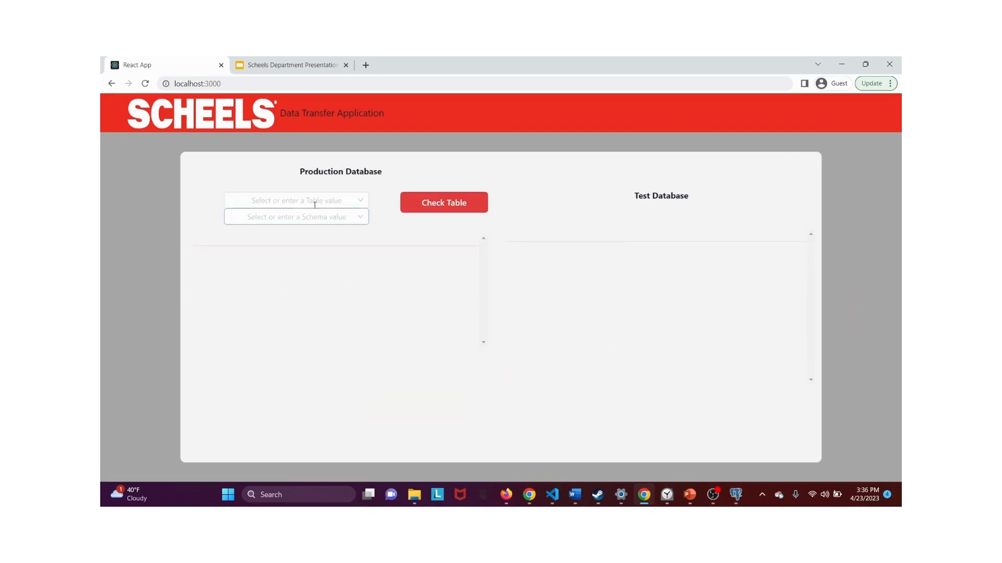
# Reload vendmain with itmdataddl, empty the test table and copy all vendor rows into it
pyautogui.click(309, 201)
pyautogui.click(270, 255)
pyautogui.click(297, 217)
pyautogui.click(255, 235)
pyautogui.click(444, 203)
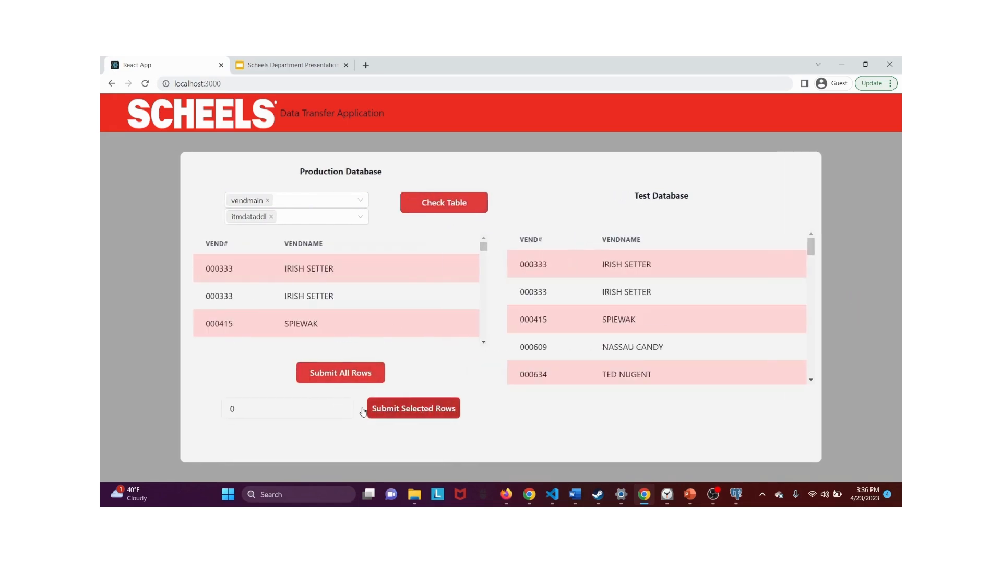
pyautogui.click(383, 408)
pyautogui.click(340, 376)
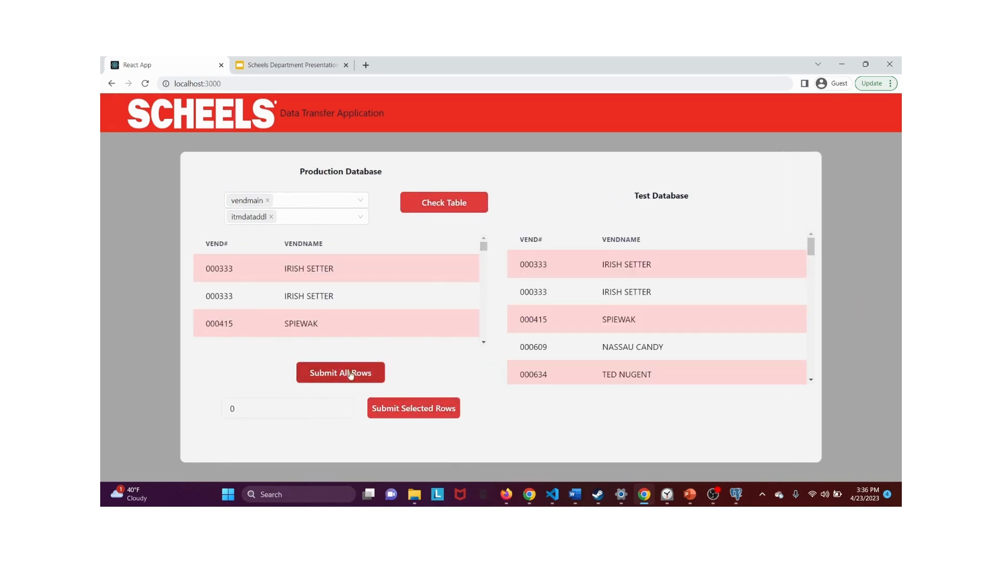
# Reload the app and re-check vendmain to verify the vendor rows transferred
pyautogui.click(145, 84)
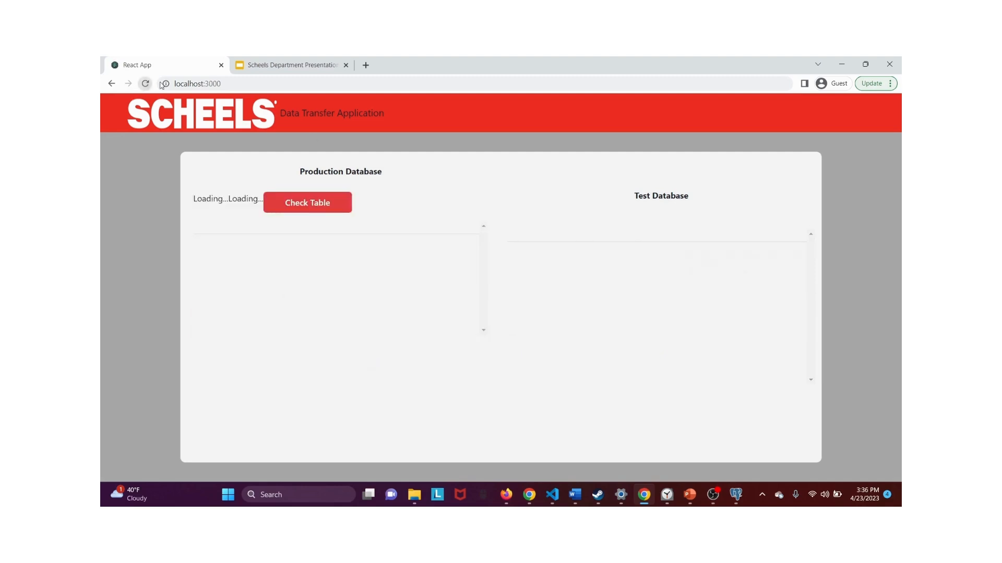
pyautogui.click(347, 200)
pyautogui.click(259, 254)
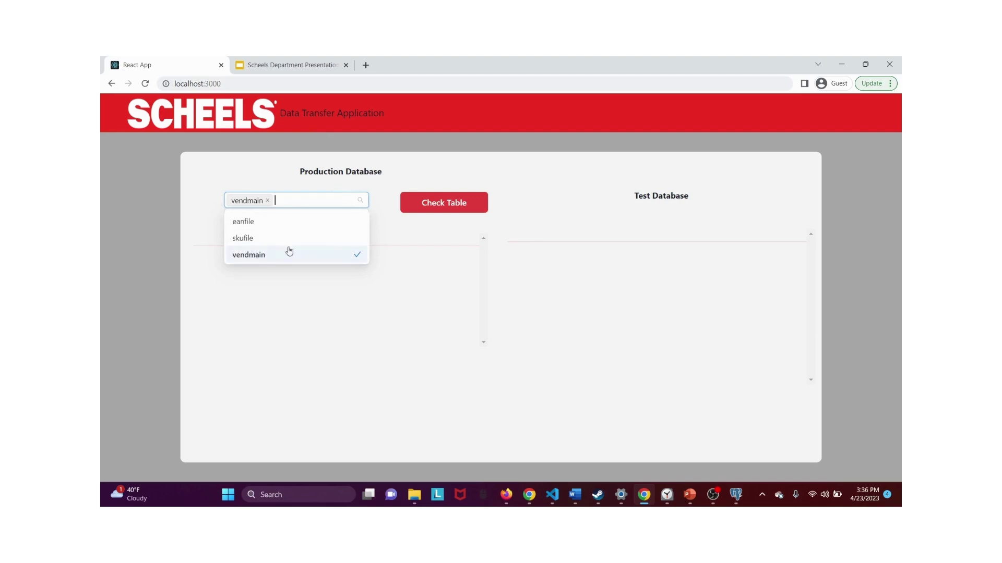
pyautogui.click(412, 205)
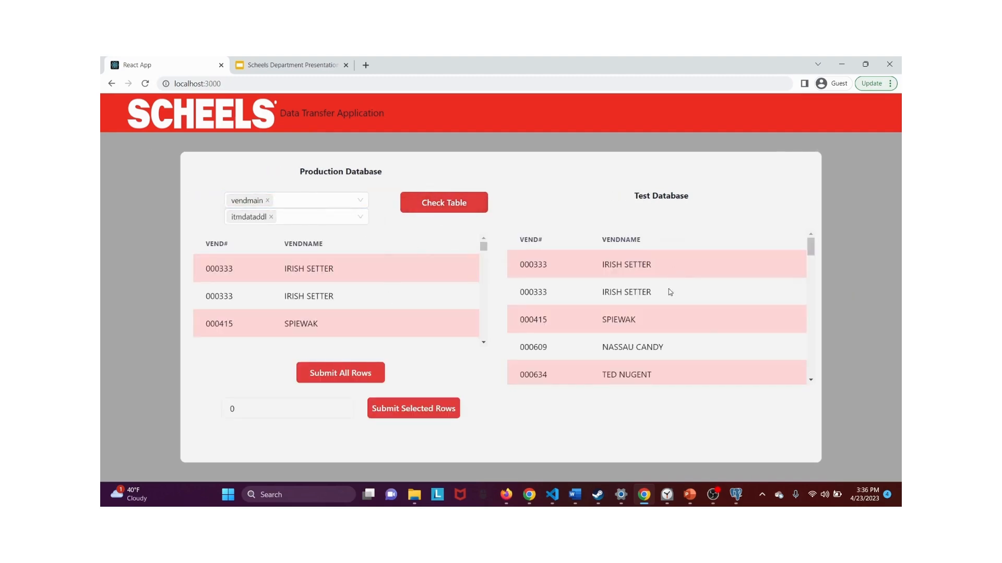